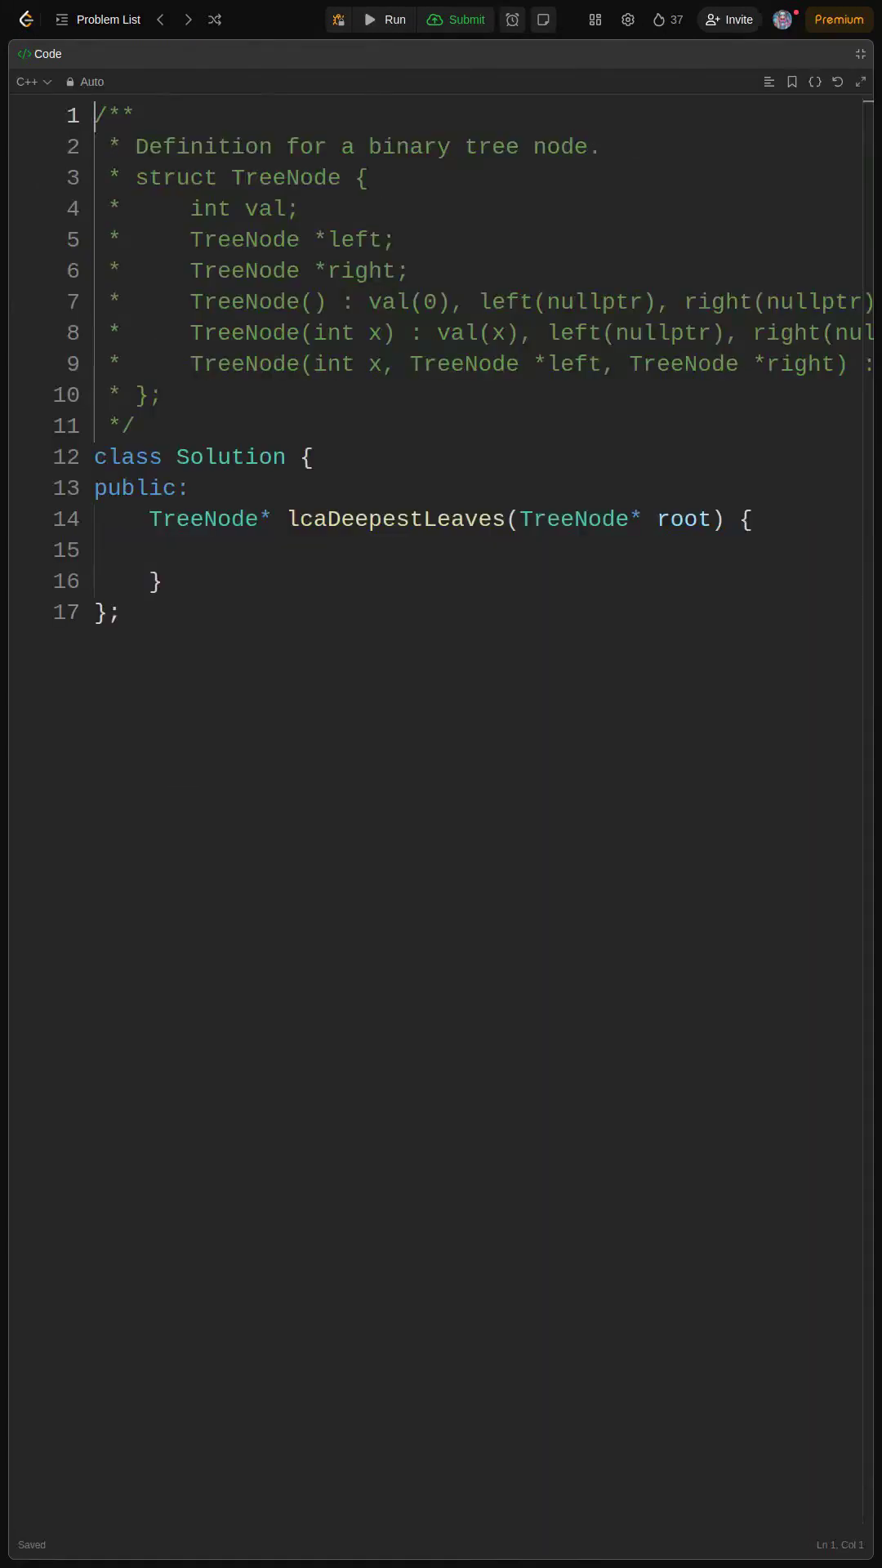
text(/**)
Add a /** */ header with a tutorial line and the 'Lowest Common Ancestor of Deepest Leaves' title
key(Return)
text(Lucinda's Tutorial)
key(Return)
text(L)
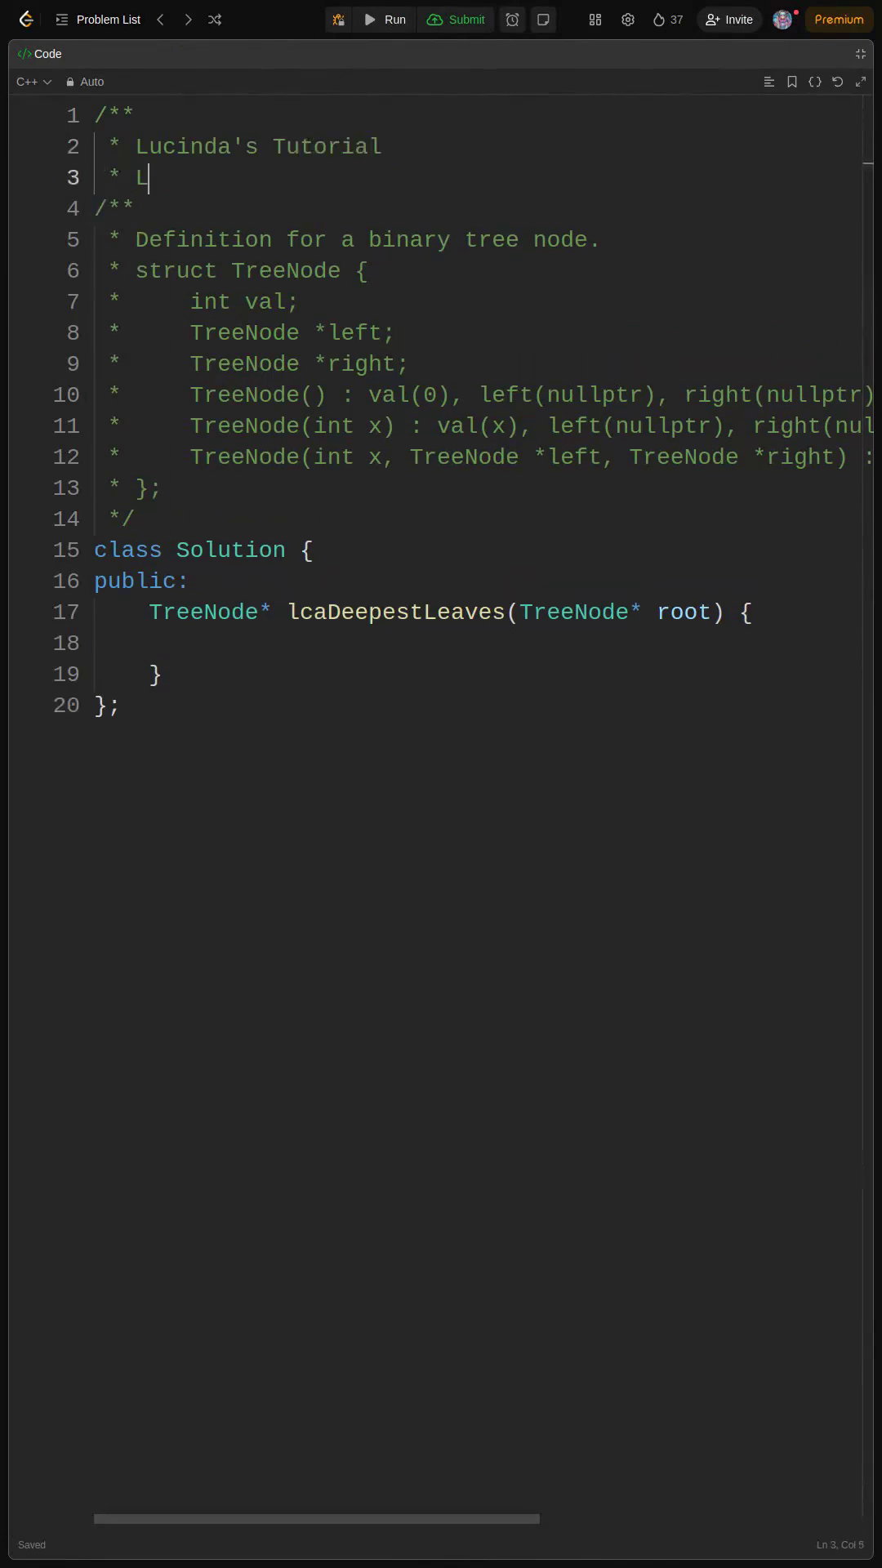
text(owest Common Ancestor of Deepest Leave)
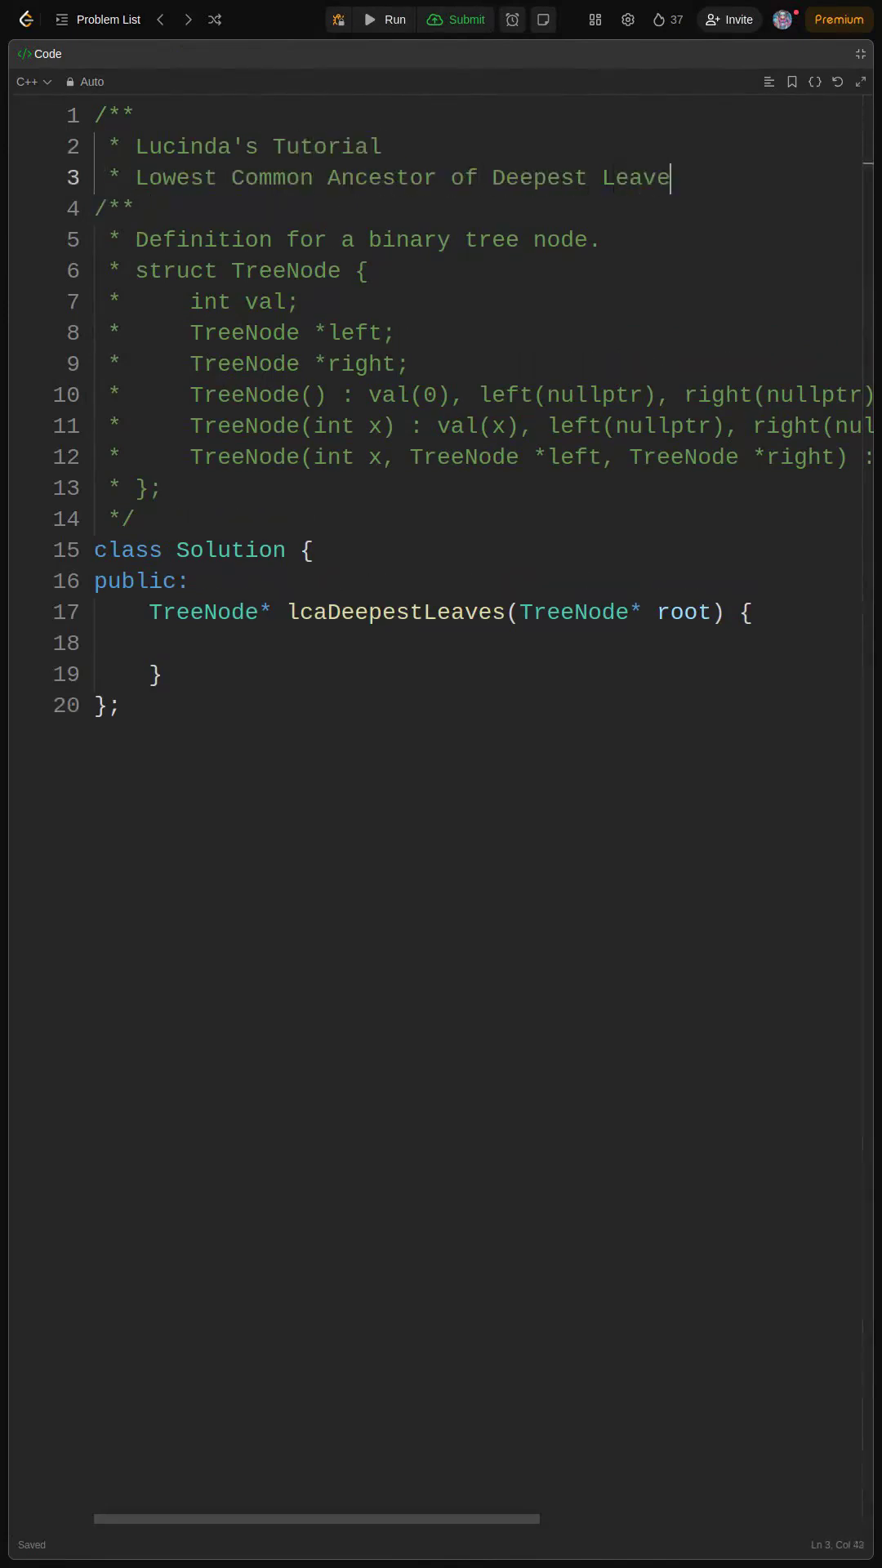
text(s)
key(Return)
text(/)
key(Down)
key(Return)
key(Down)
key(Down)
key(Down)
key(Down)
key(Down)
key(Down)
Fill lcaDeepestLeaves with '// TODO: Implement the LCA logic here' and 'return root; // Placeholder return'
key(Tab)
text(// TO)
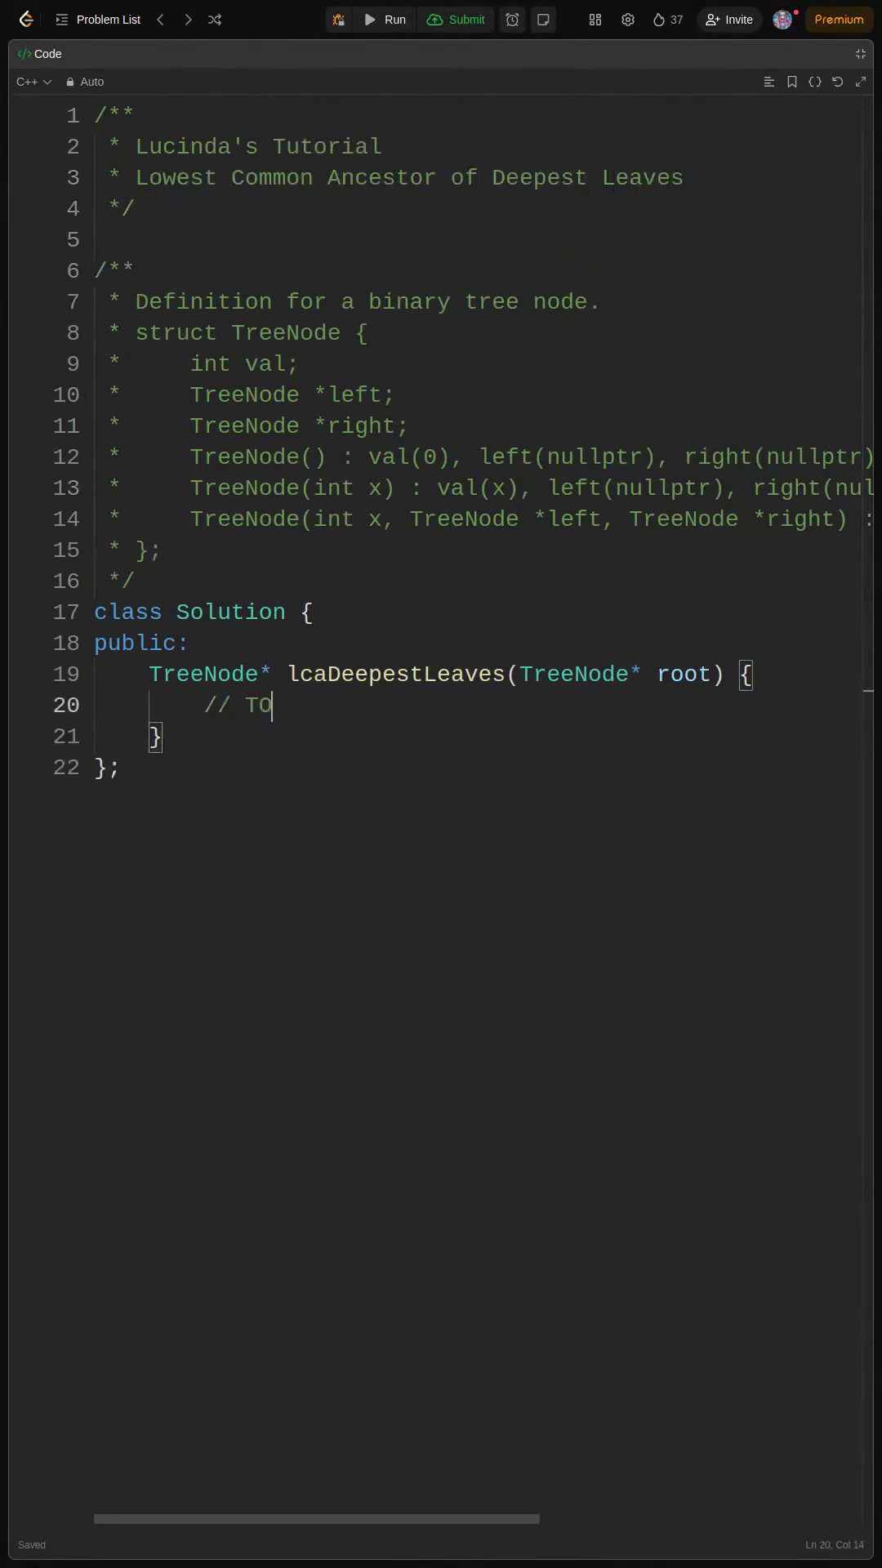
text(DO: Implement the LCA logic here)
key(Return)
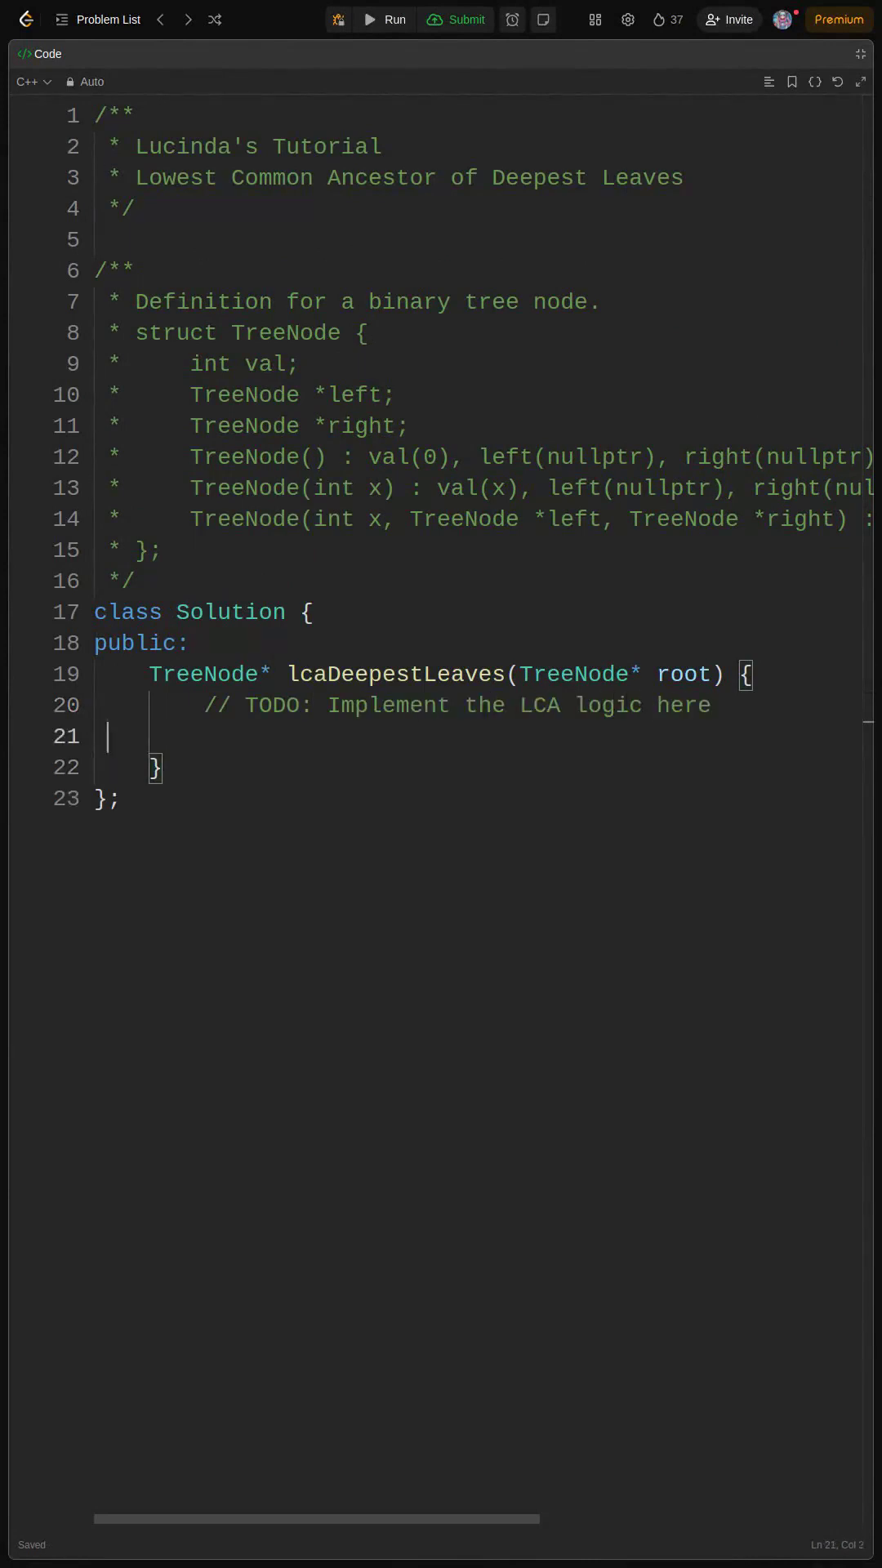
text(return root; // Placeholder ret)
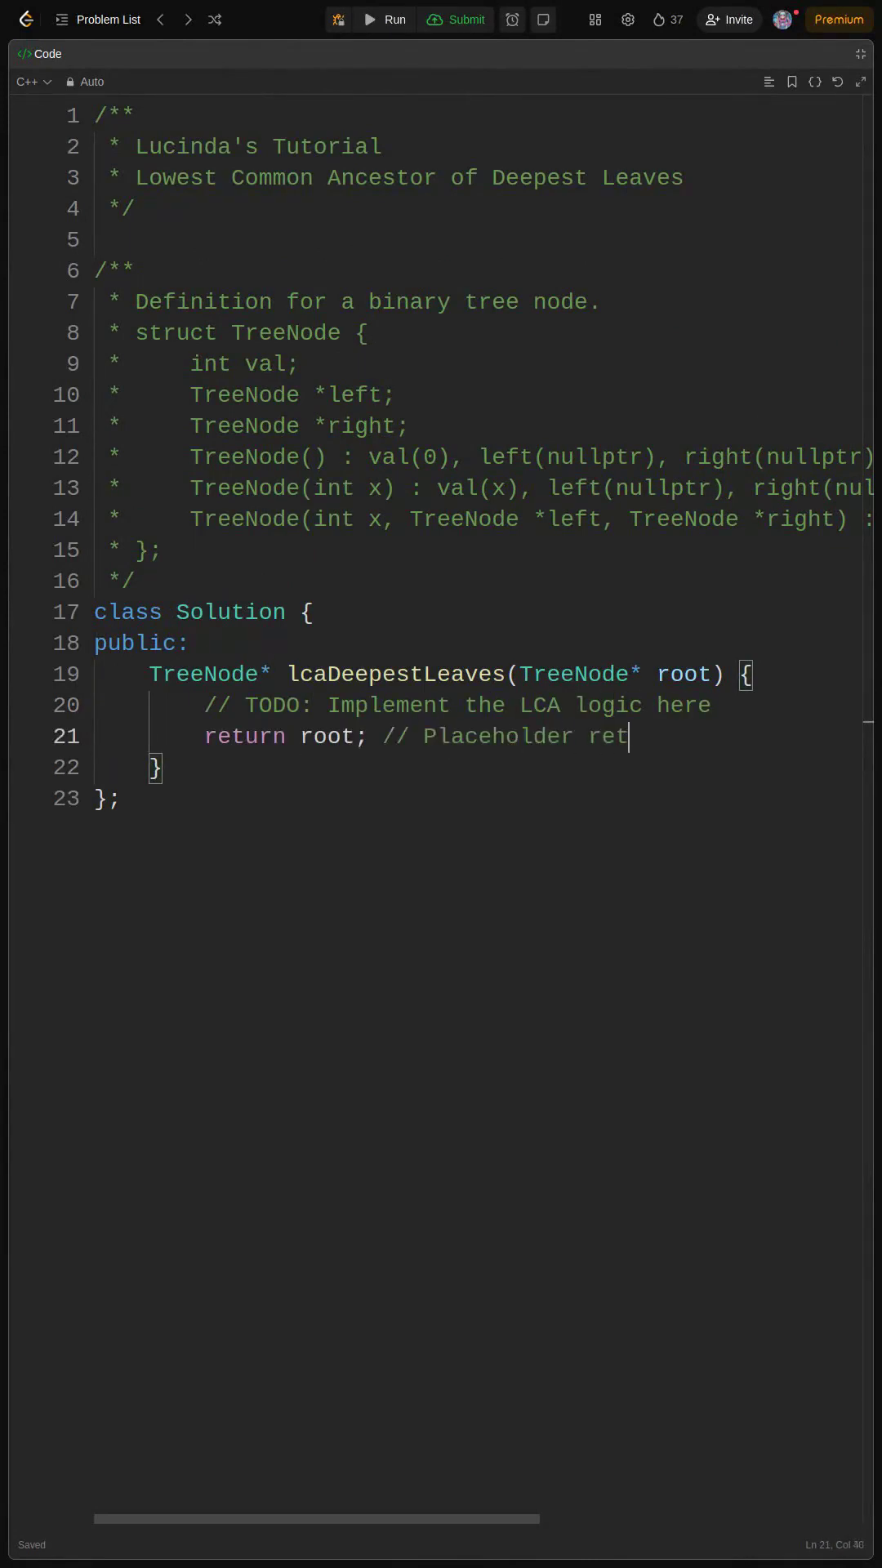
text(urn)
key(Down)
key(Home)
text(auto result = findLCAAndDepth(root);)
Return result.first from findLCAAndDepth, then start the private helper with its null check
key(Return)
text(return result.f)
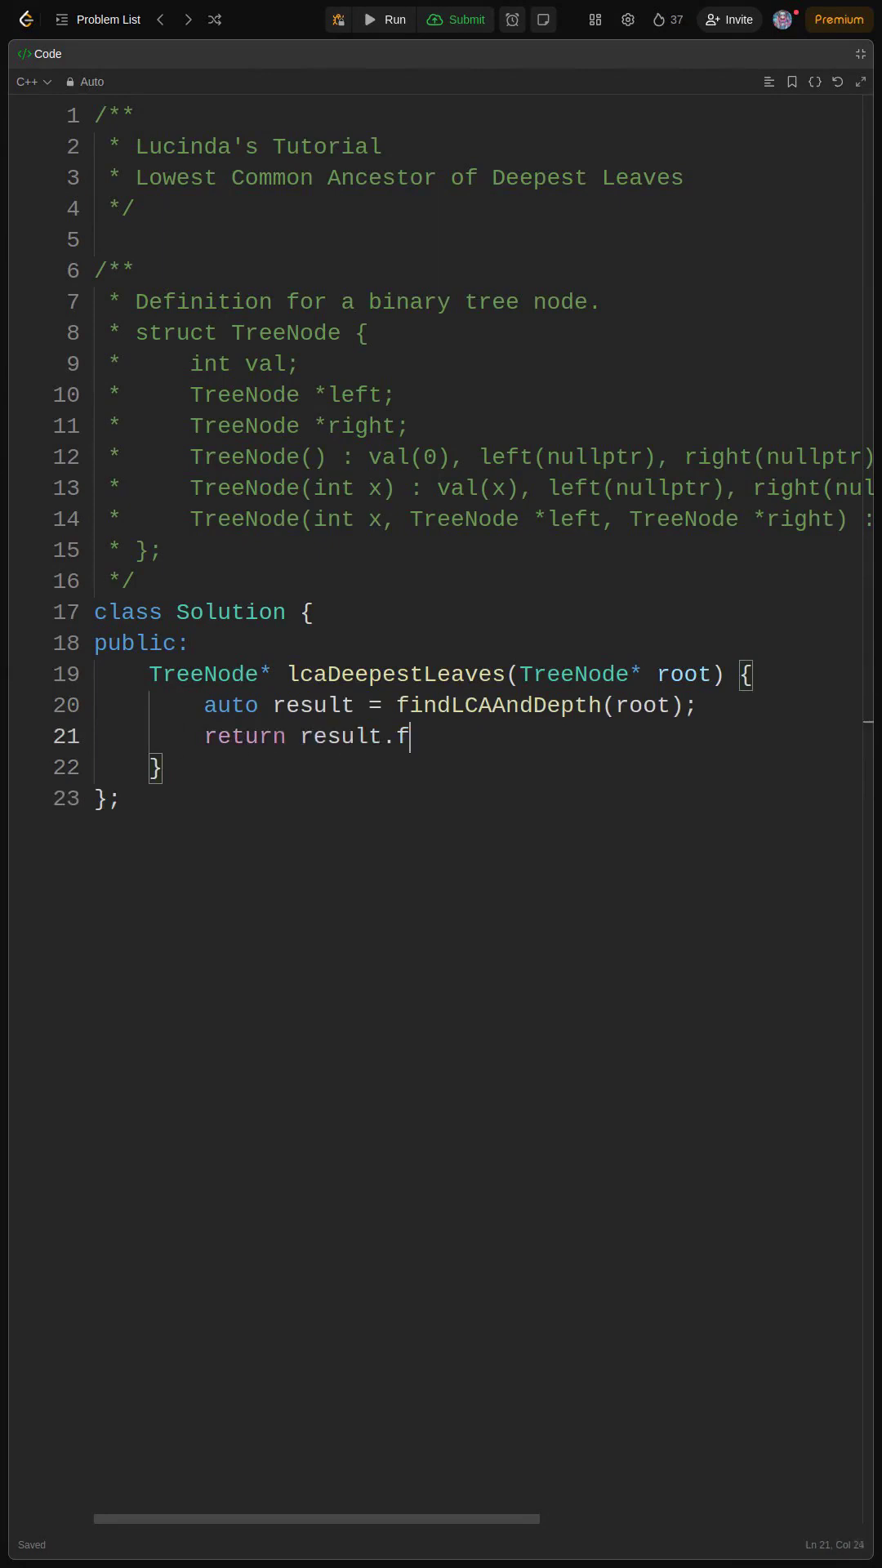
text(irst;)
key(Down)
key(End)
key(Return)
key(Return)
text(private: std::pair<TreeNode*, int> findLCAAndDepth(TreeNode* root) { if (!root) { )
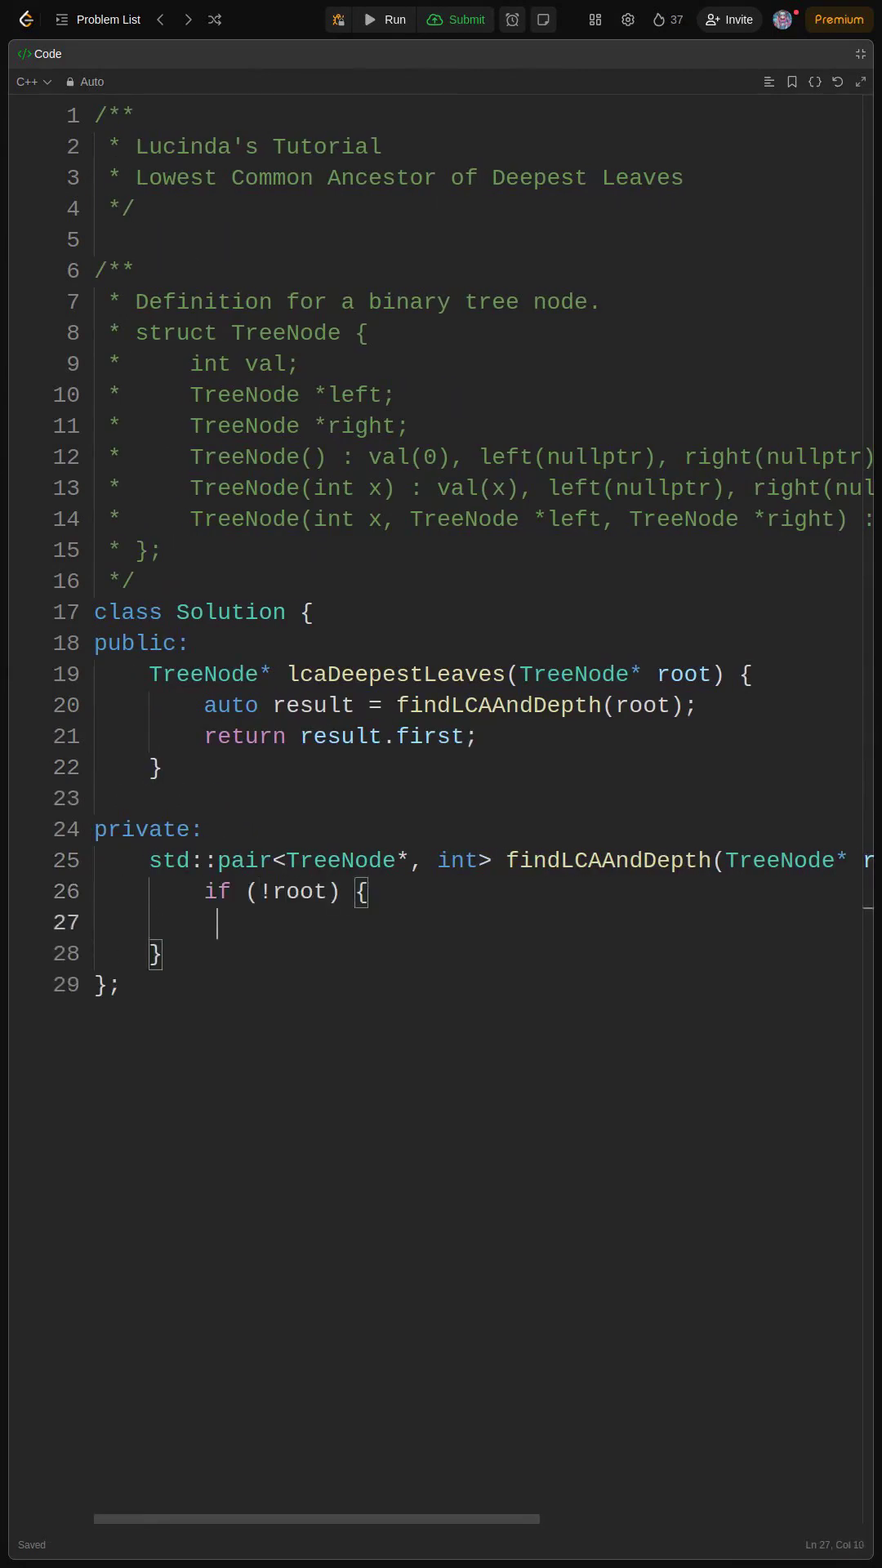
text(return {nullptr, 0};)
key(Return)
text(}  auto leftResult = findLCAAndDepth(root->left); aut)
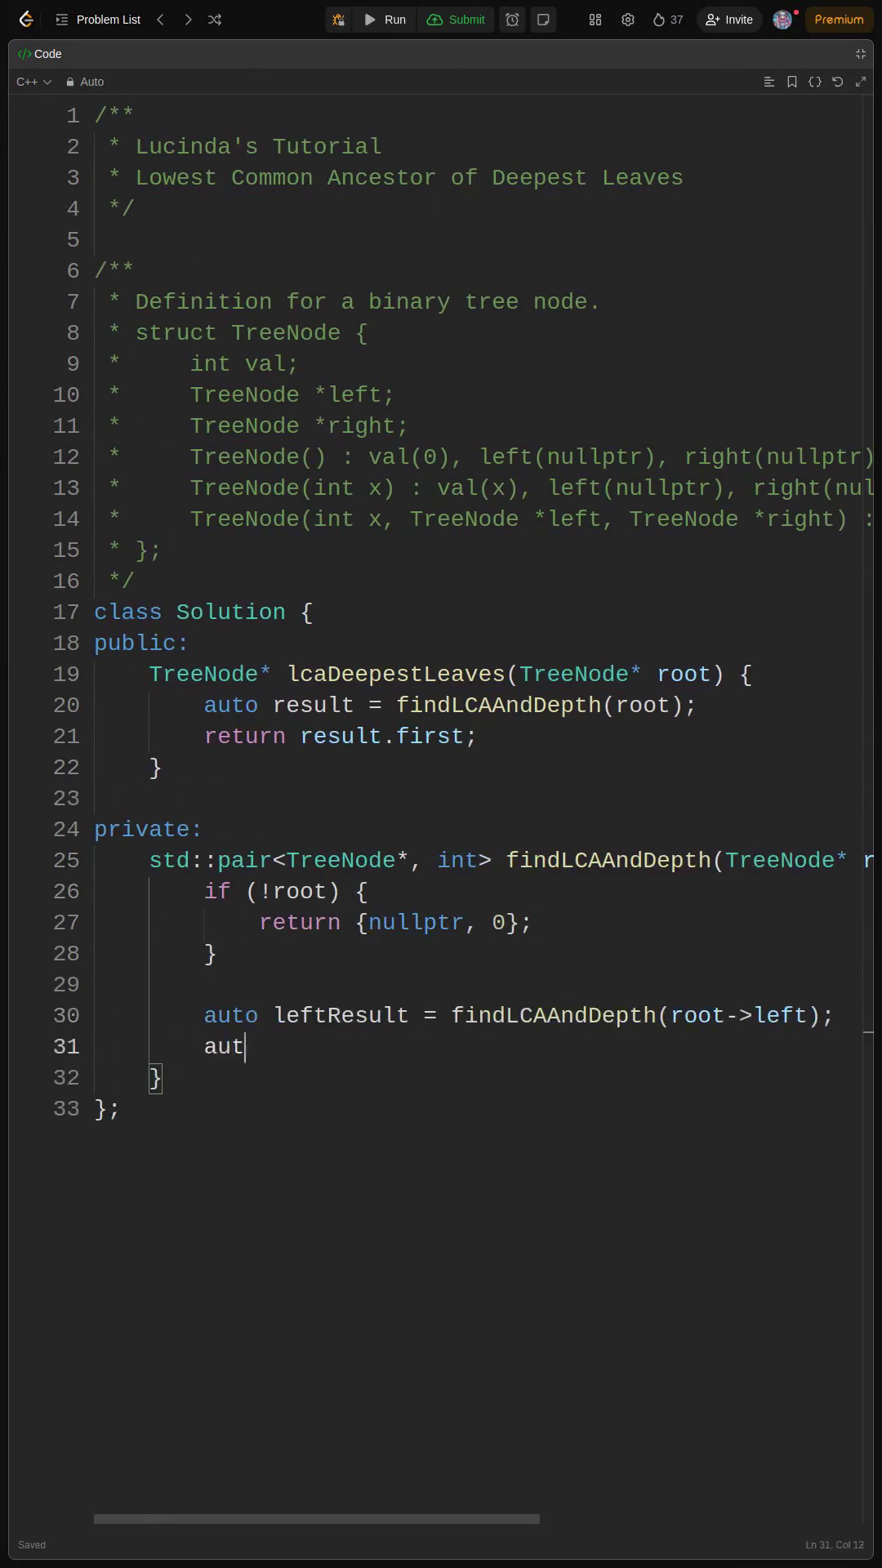
text(o rightResult = findLCAAndDepth(root->right);)
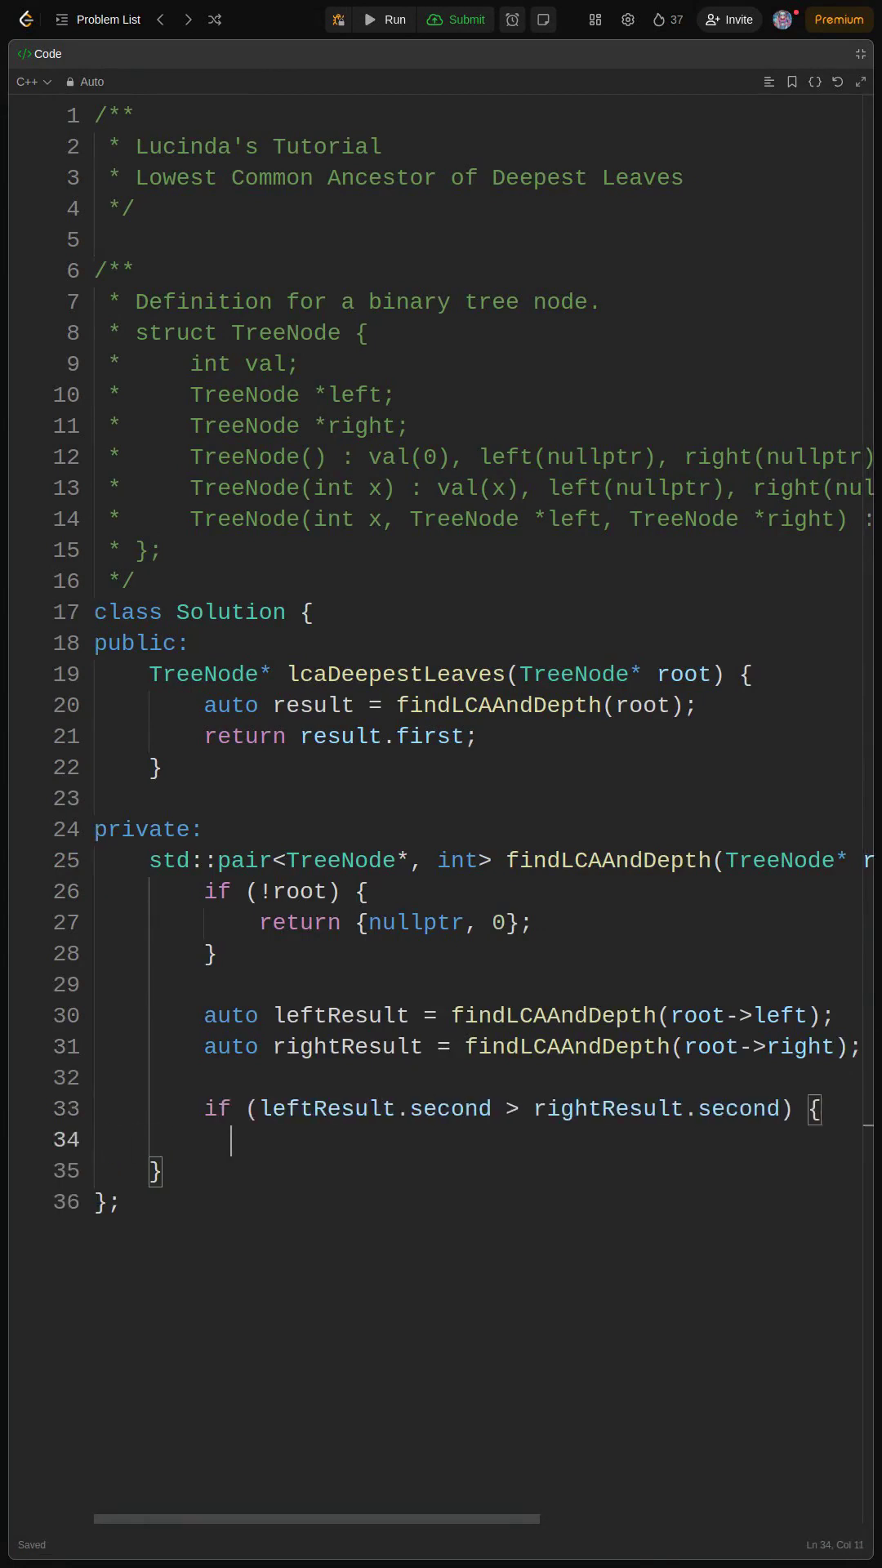
text(  if (leftResult.second > rightResult.second) { return {leftResult.first, leftResult.second + 1}; }  if (rightResult.seco)
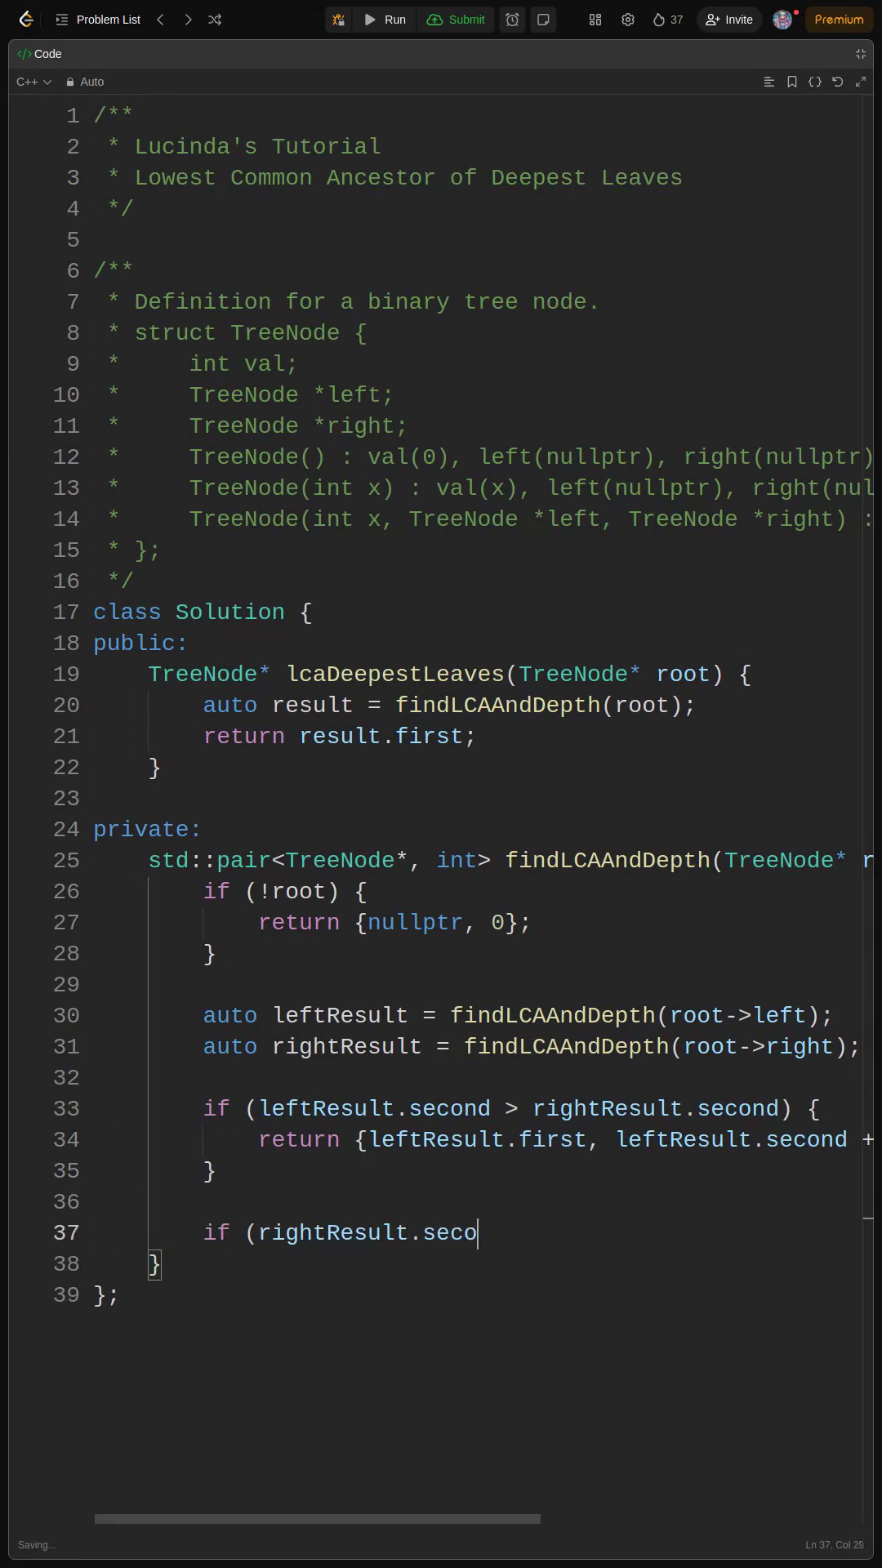
text(nd > leftResult.second) {)
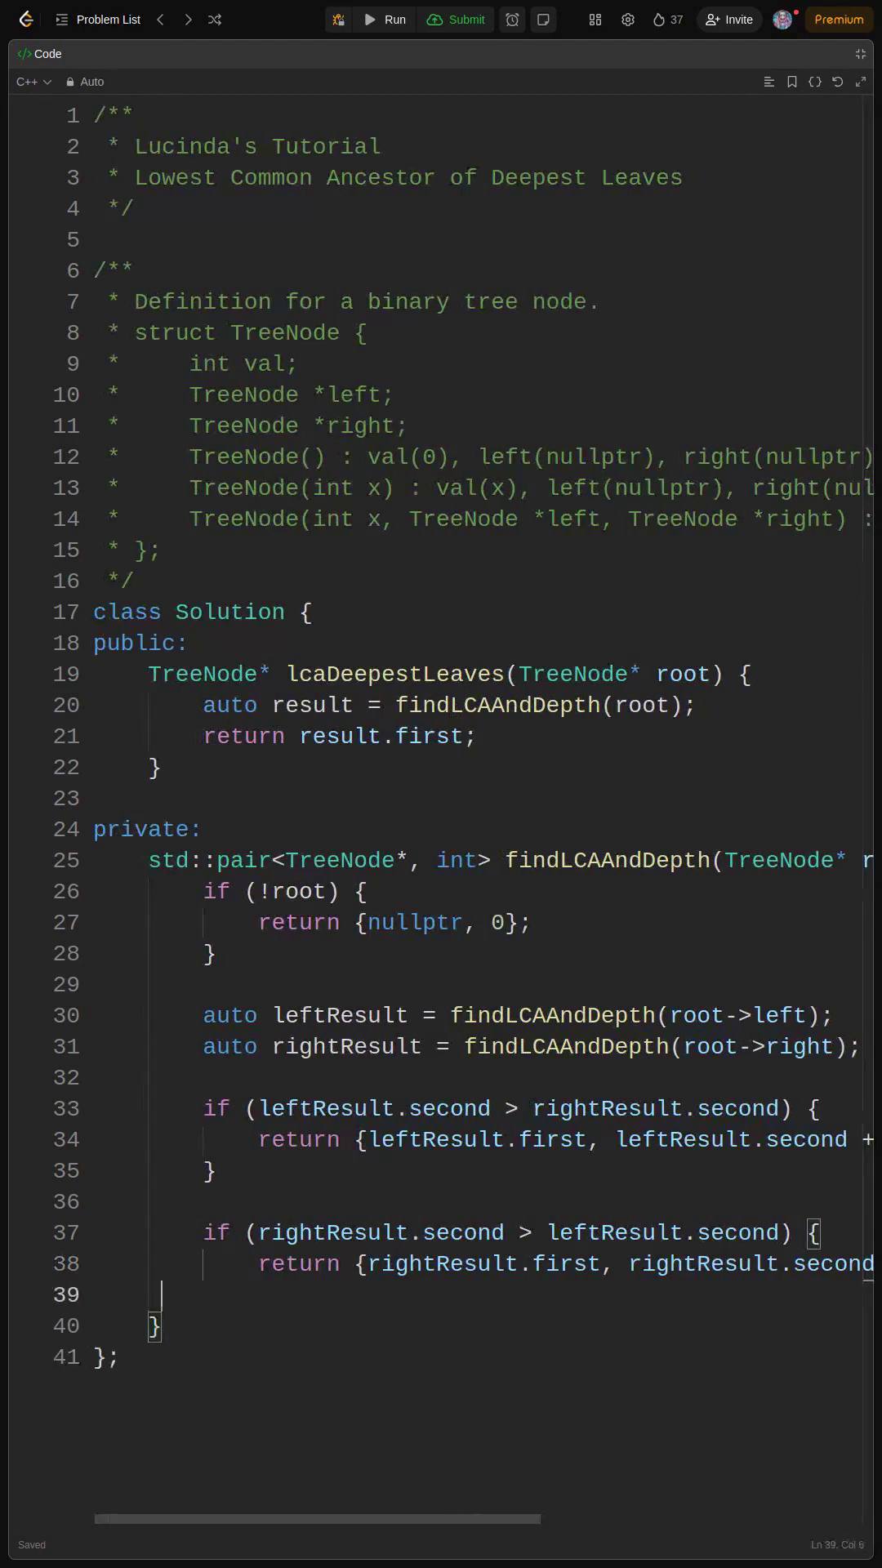
text( return {rightResult.first, rightResult.second + 1}; }  return {root, leftResult.second + 1};)
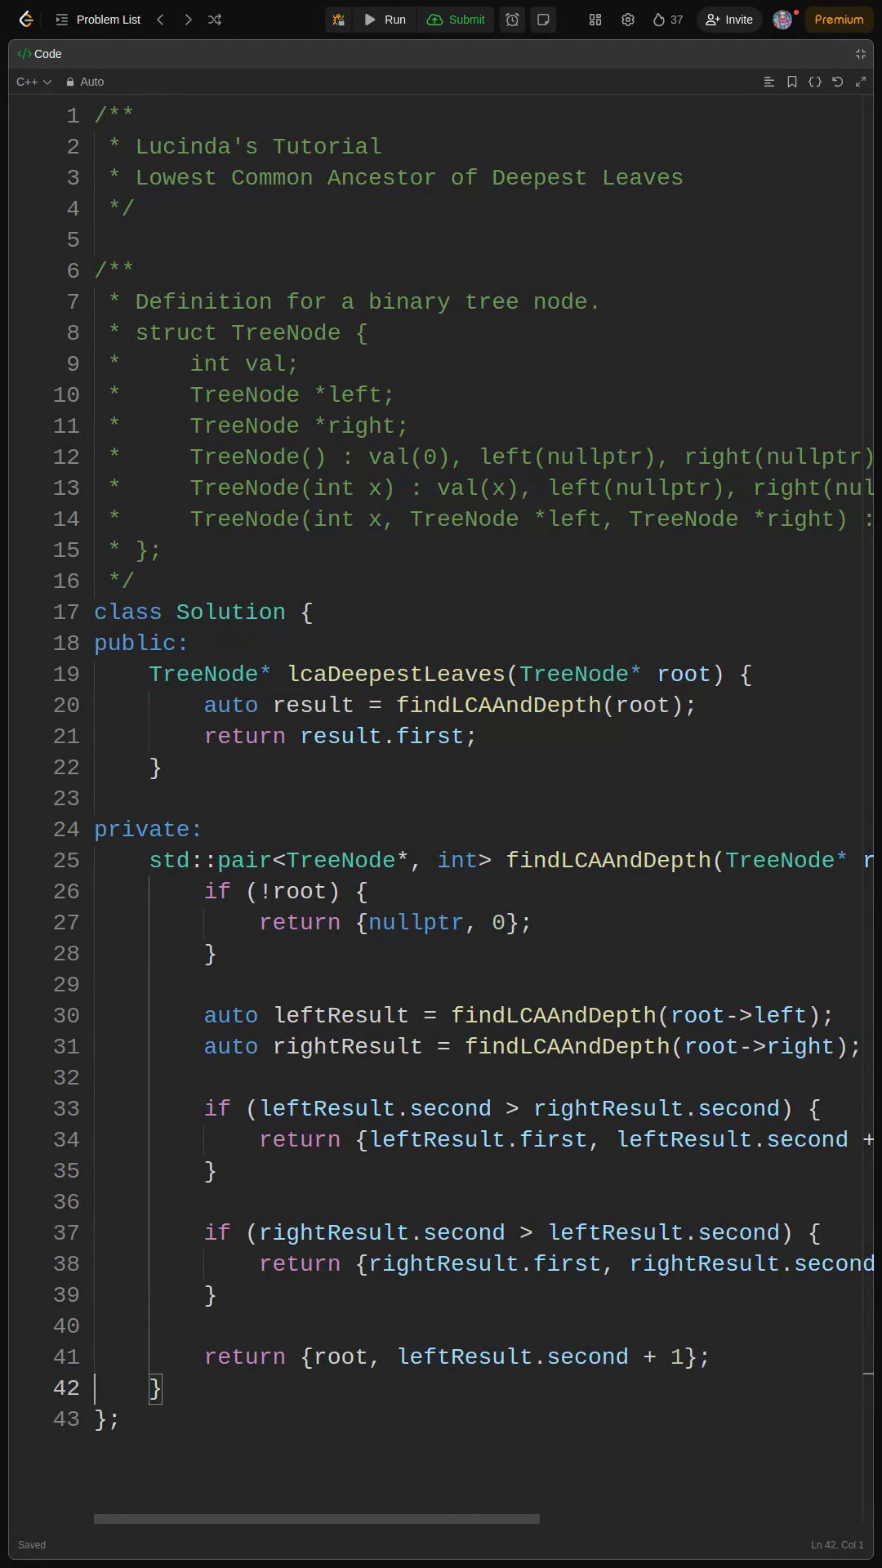